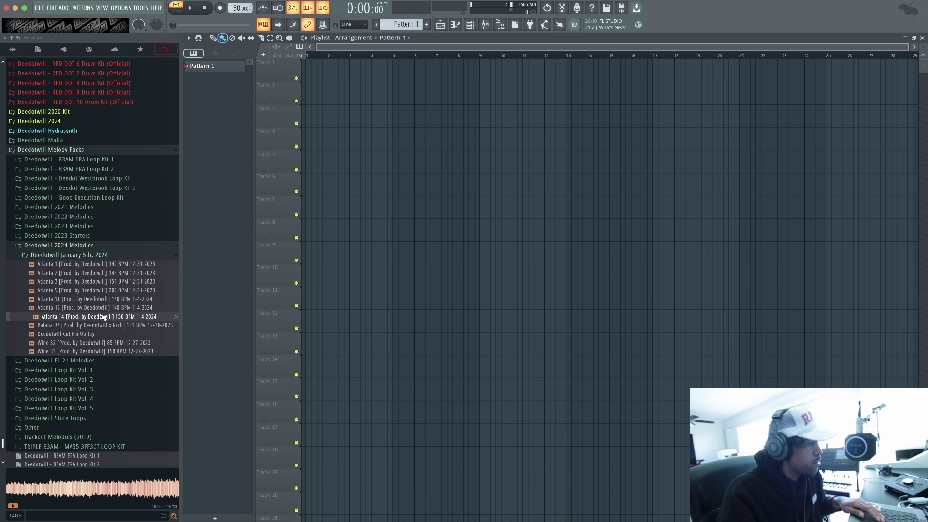
Place the Atlanta 14 loop on Track 6 at bar 1 and play it back with the metronome on
drag(102, 318, 354, 179)
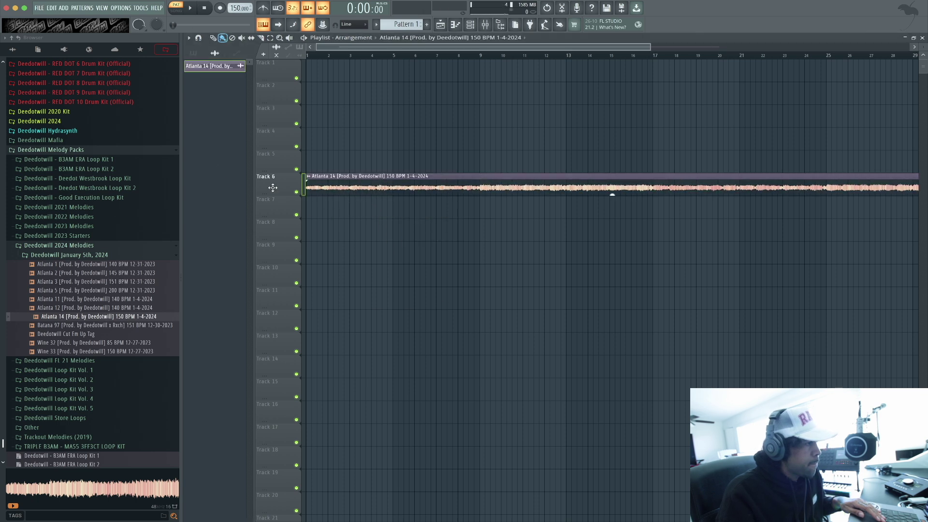
key(space)
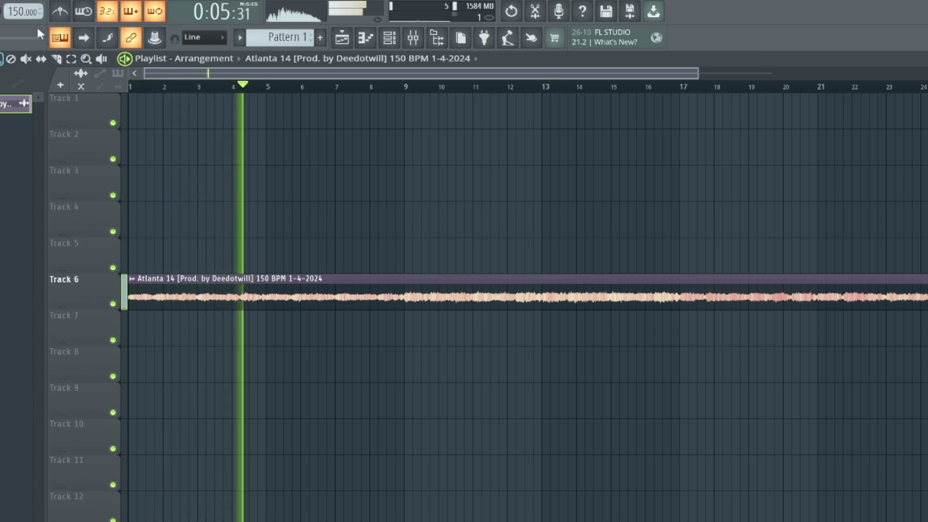
click(60, 12)
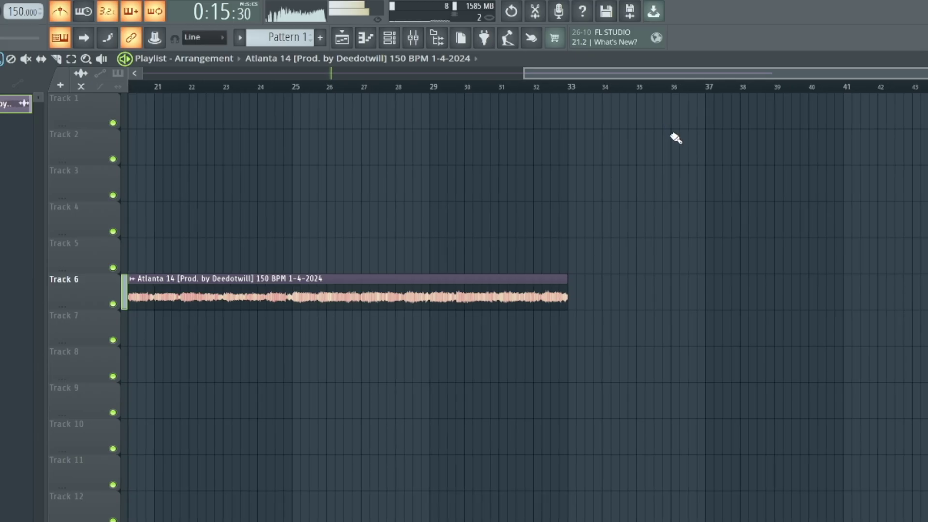
scroll(524, 325, up, 8)
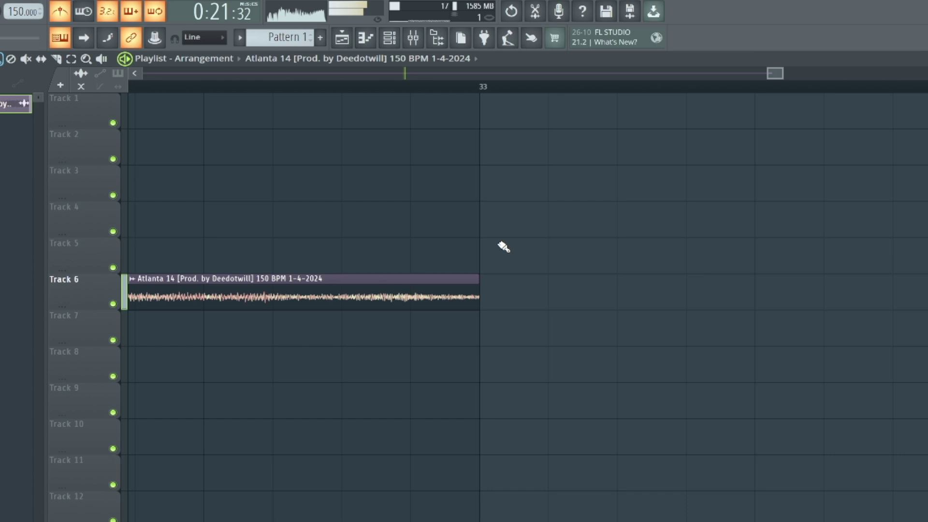
key(space)
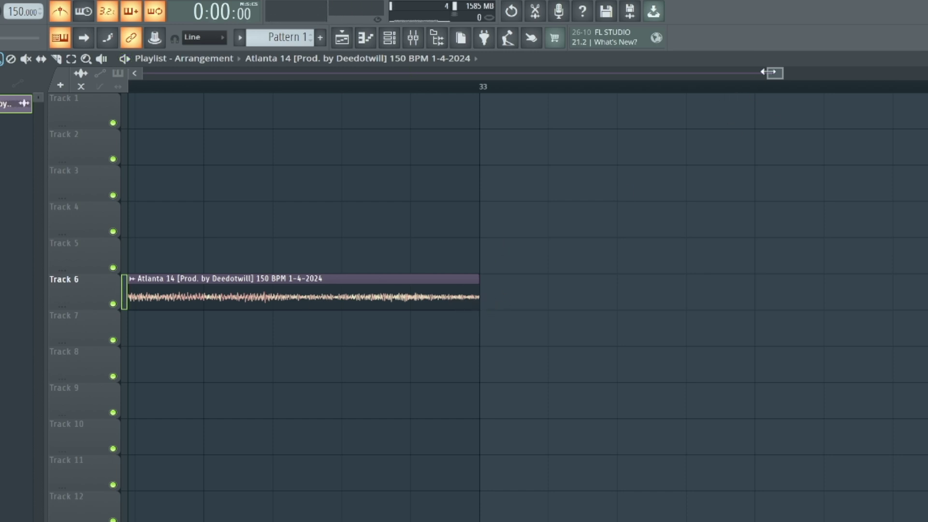
Nudge the project tempo to watch the clip resize, leaving it at 150 BPM
mouse_move(764, 71)
mouse_down()
mouse_move(868, 91)
mouse_move(789, 95)
mouse_move(770, 75)
mouse_move(780, 79)
mouse_up()
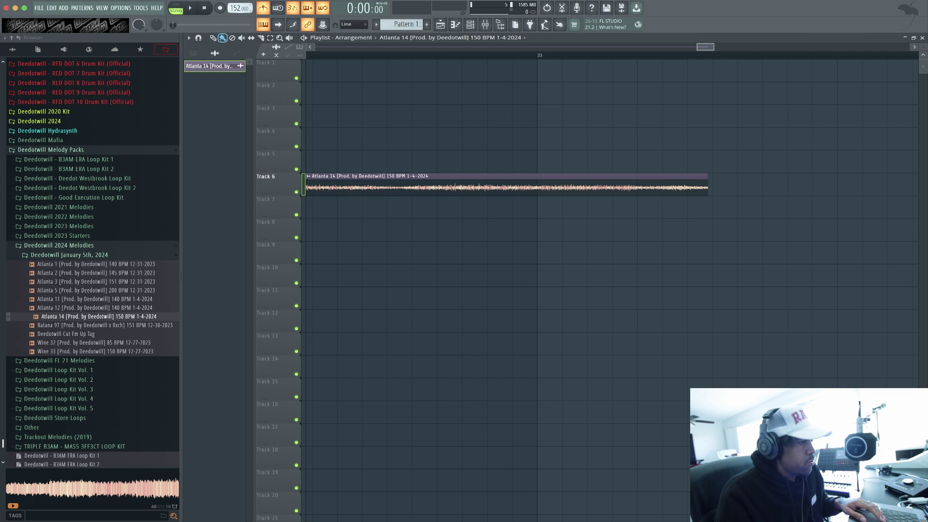
mouse_move(240, 8)
mouse_down()
mouse_move(239, 29)
mouse_move(240, 4)
mouse_up()
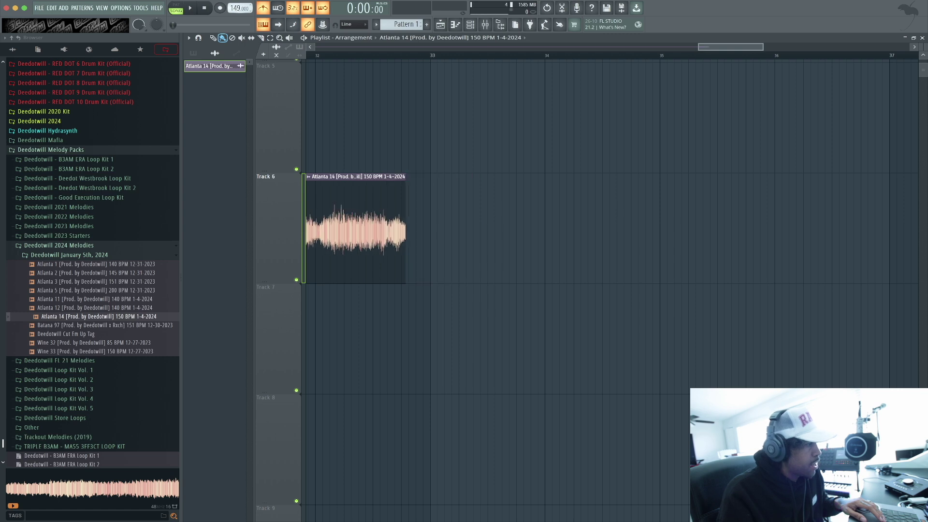
scroll(239, 7, up, 1)
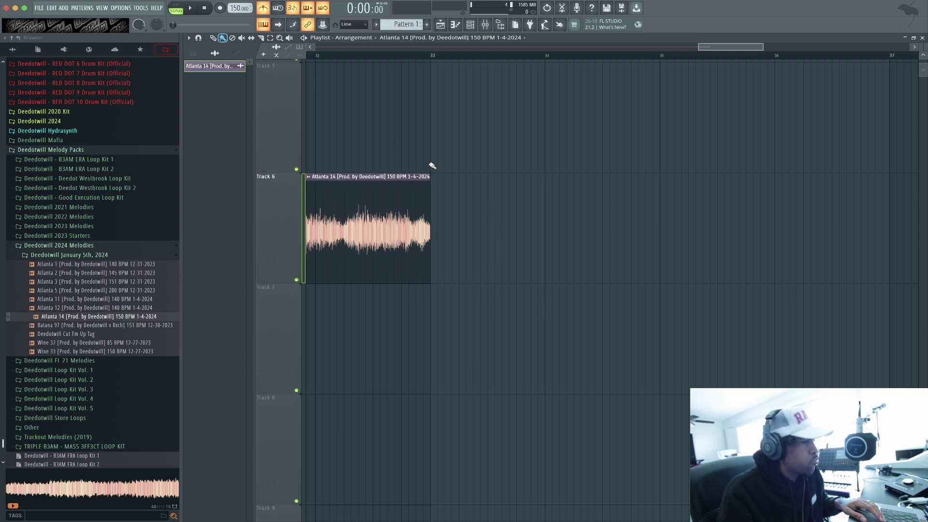
Set the Atlanta 14 clip's time-stretching mode to Stretch
double_click(396, 214)
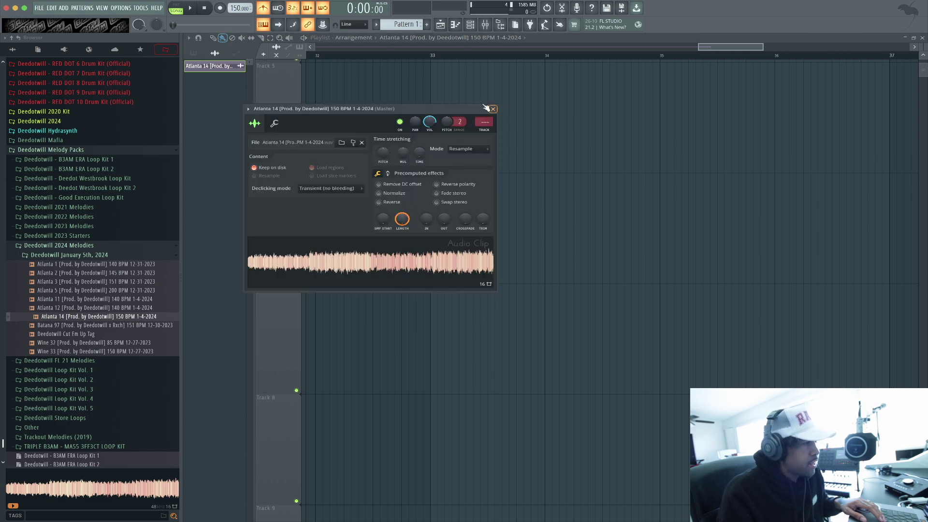
drag(440, 109, 679, 106)
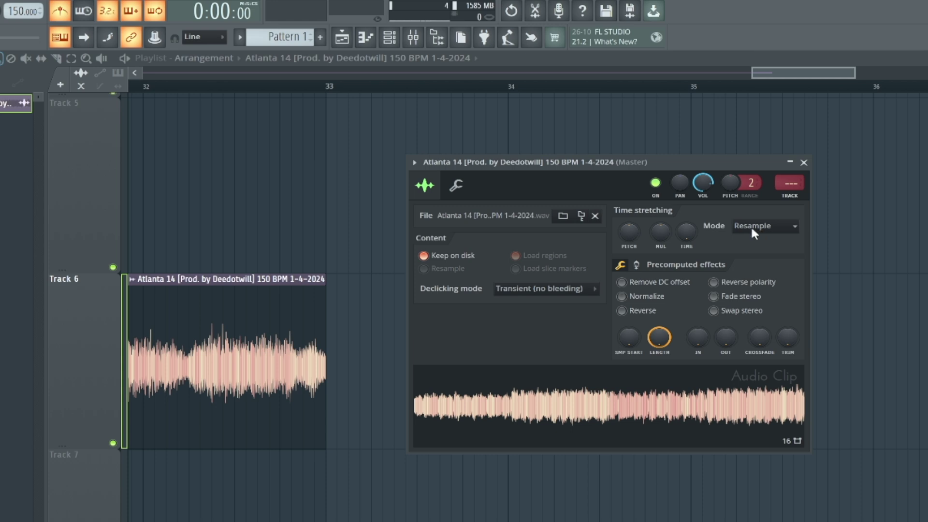
click(751, 231)
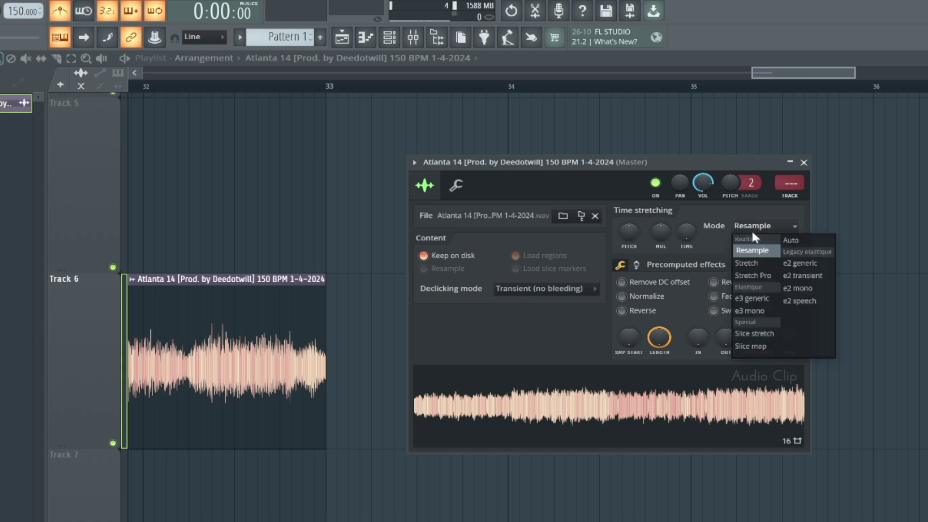
click(751, 264)
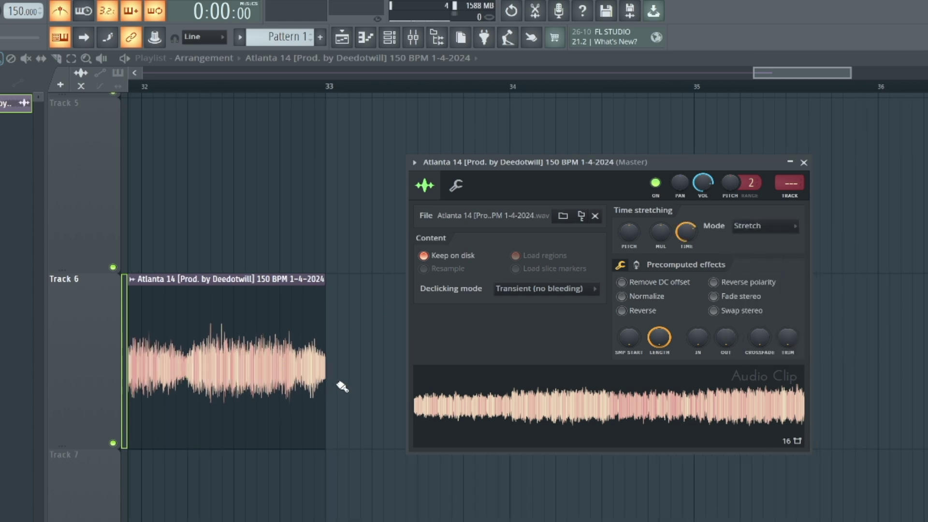
scroll(341, 386, up, 4)
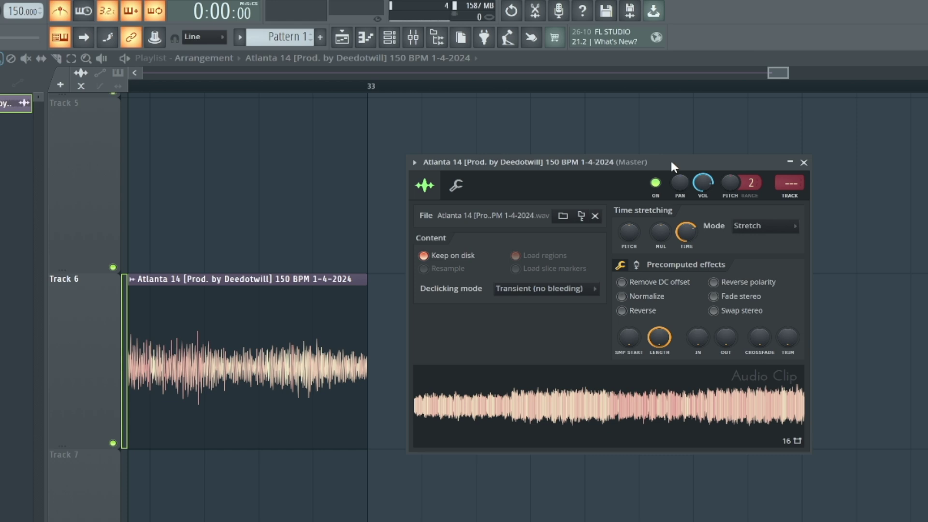
Route the Atlanta 14 clip to mixer insert 2 and deselect the clip
key(ctrl+l)
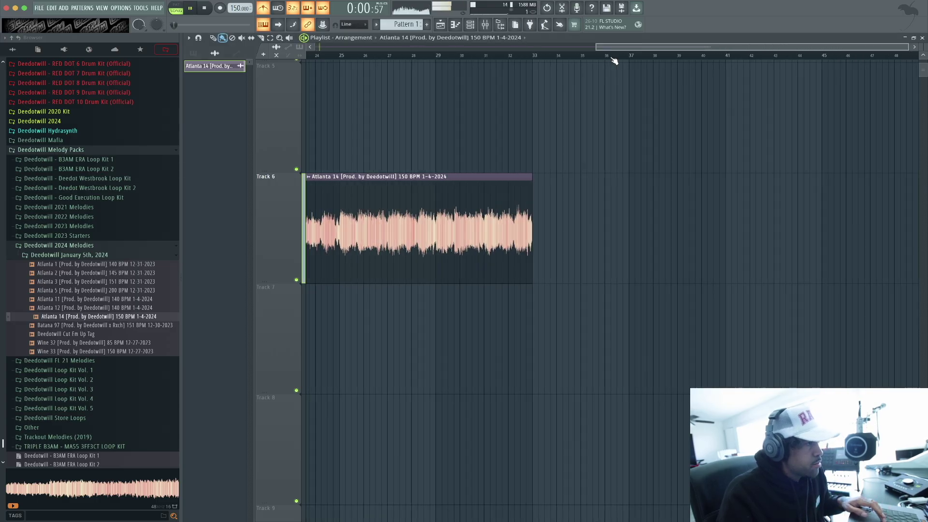
scroll(509, 174, down, 3)
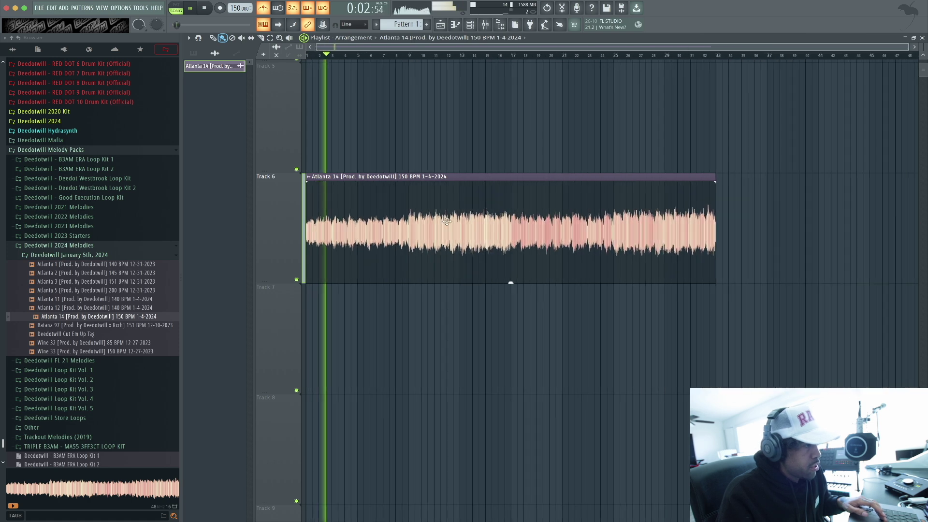
scroll(356, 234, down, 2)
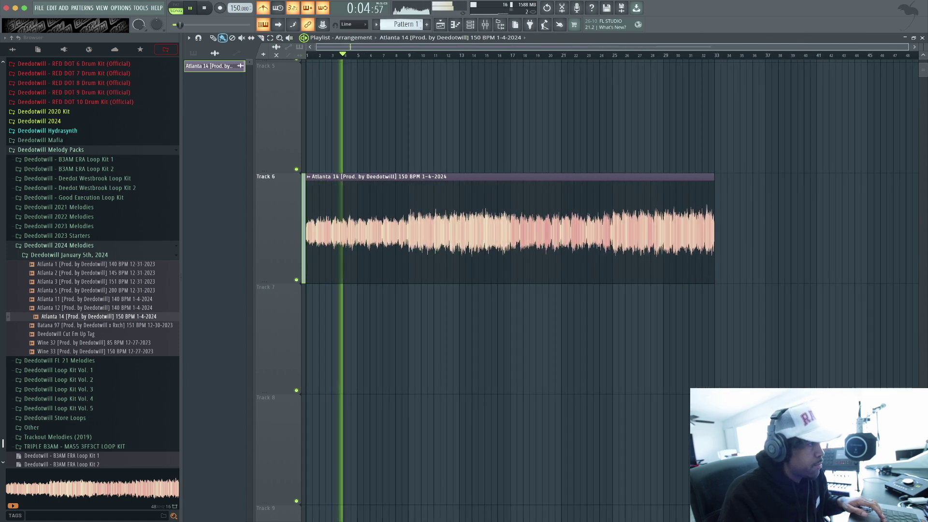
click(348, 76)
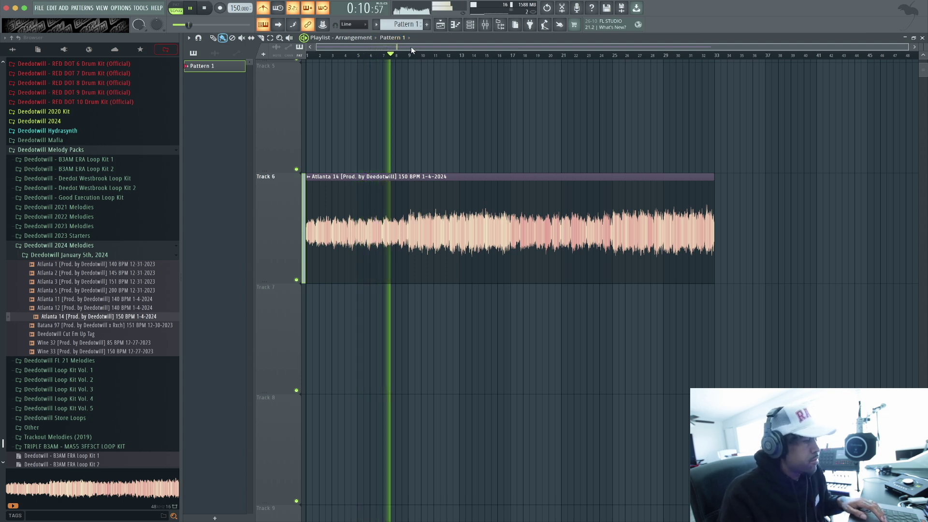
Stop playback and start a new project from the Empty Deedotwill template
key(space)
click(38, 8)
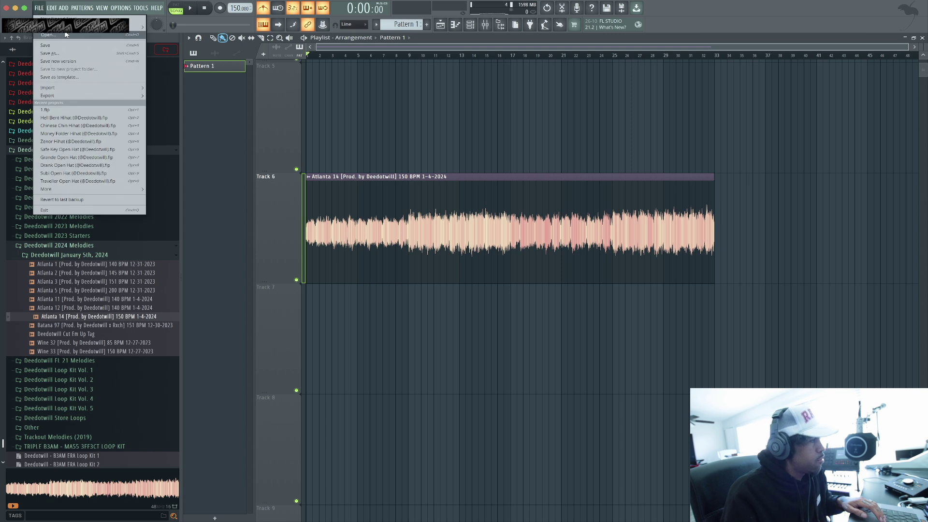
mouse_move(91, 28)
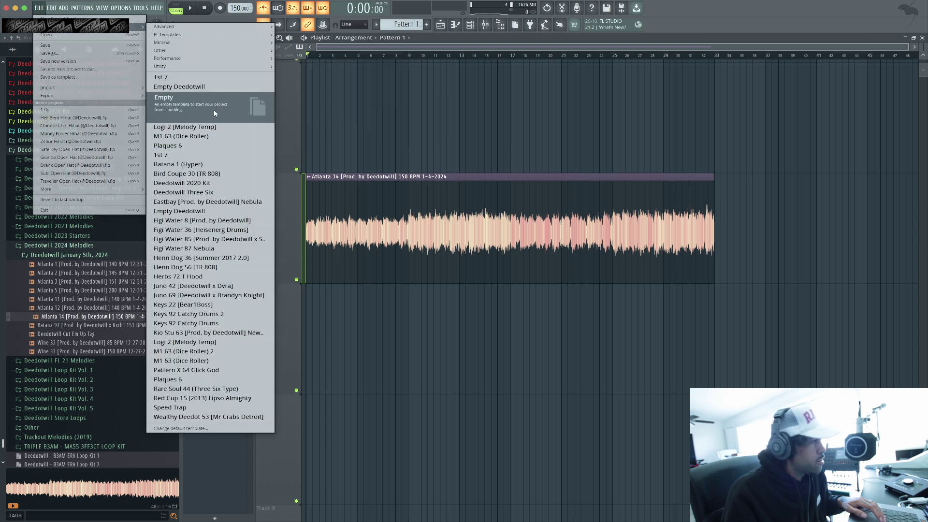
click(218, 88)
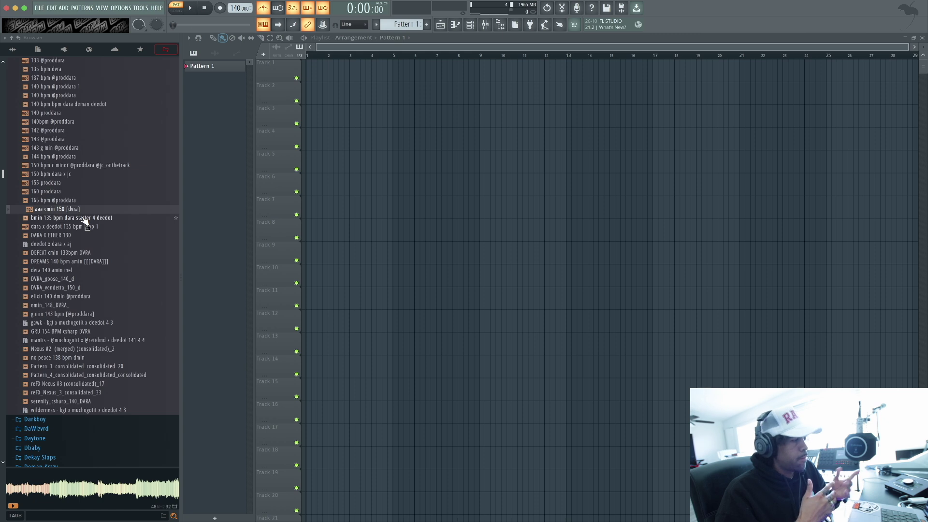
scroll(57, 222, up, 2)
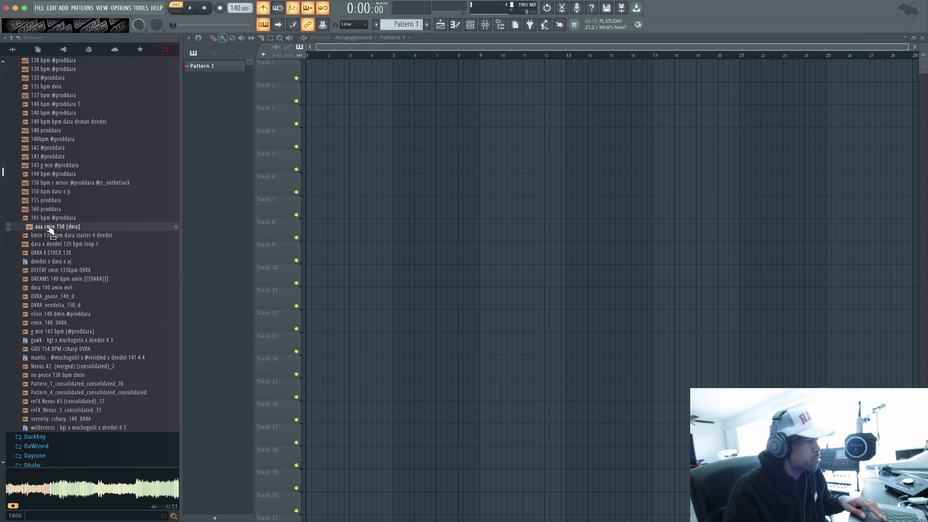
drag(51, 231, 326, 230)
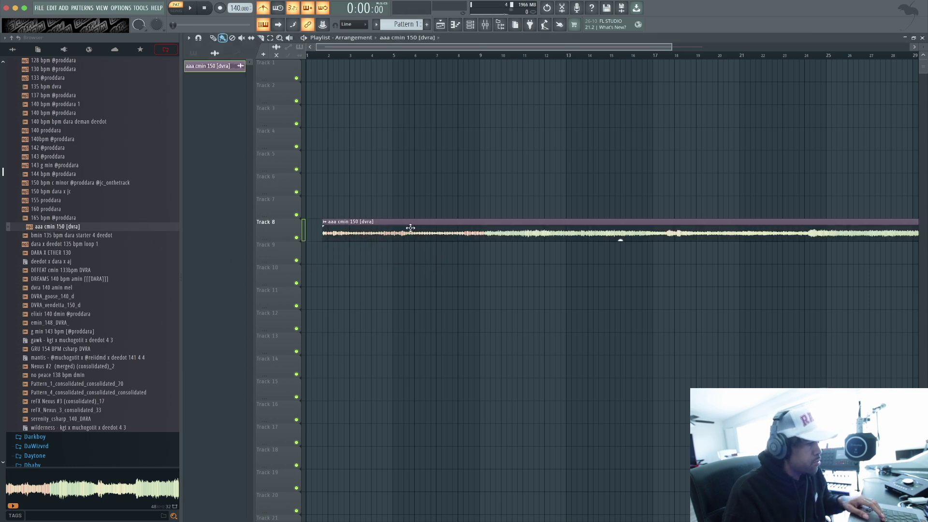
drag(411, 227, 326, 242)
scroll(319, 264, up, 1)
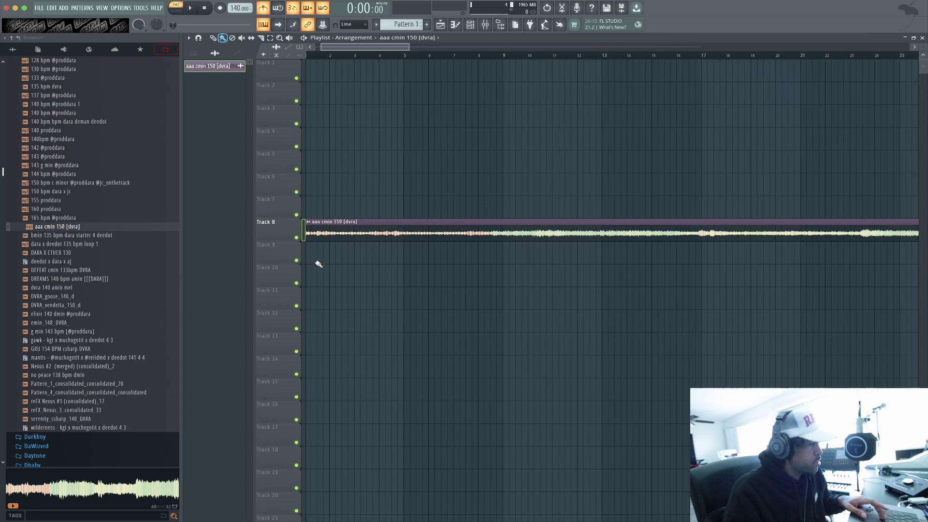
scroll(323, 252, up, 3)
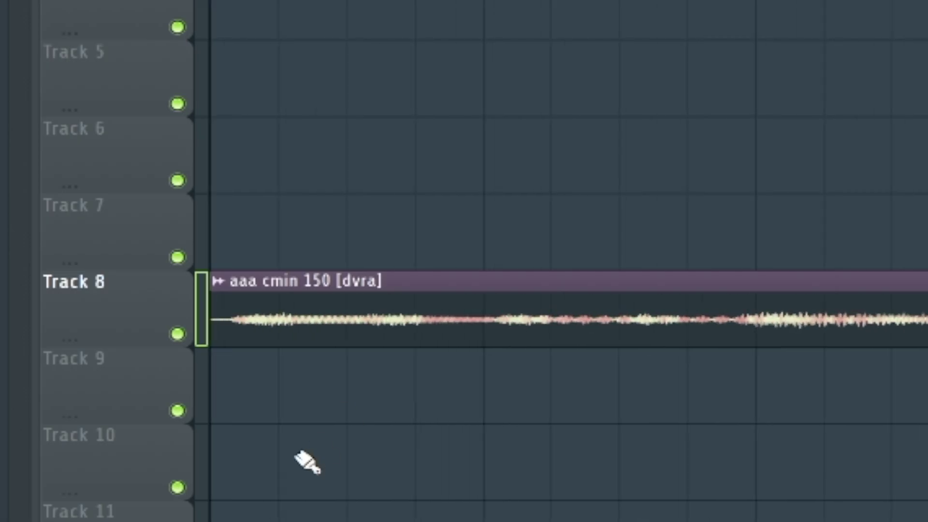
scroll(485, 452, down, 2)
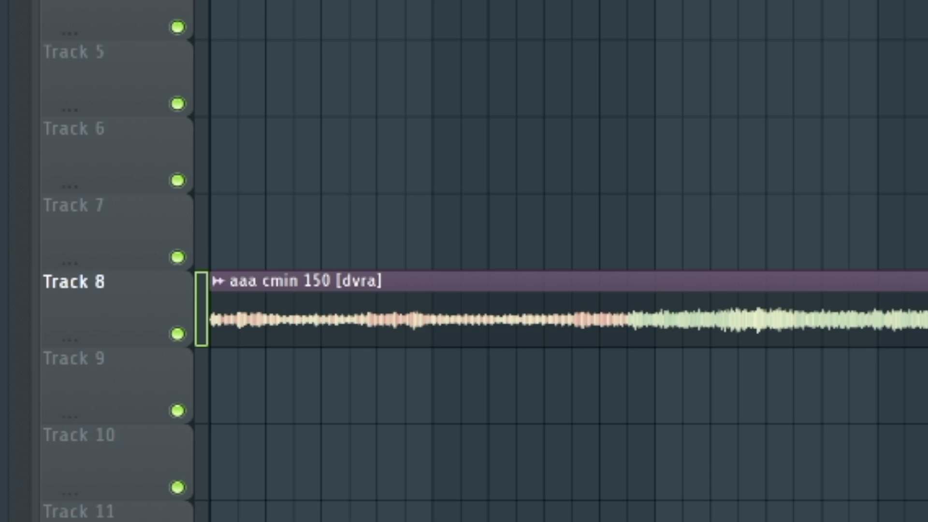
scroll(244, 333, up, 3)
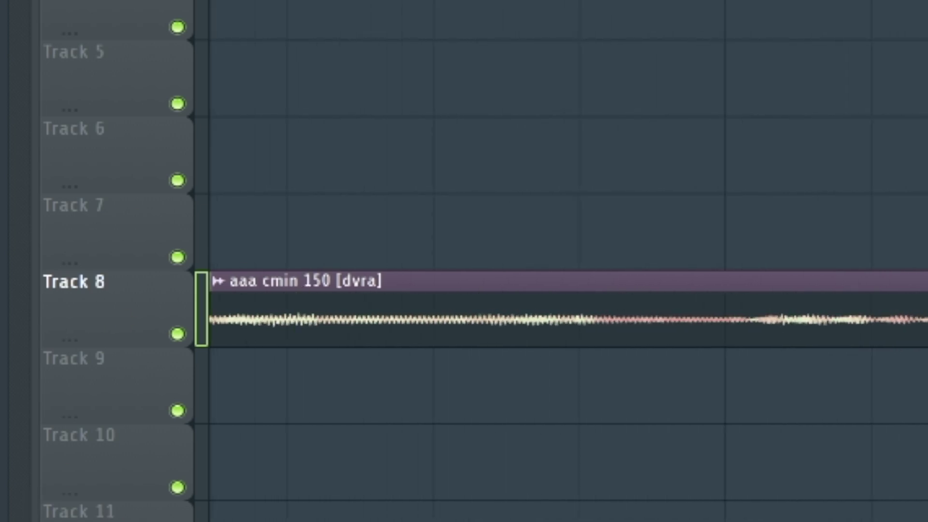
scroll(528, 487, down, 3)
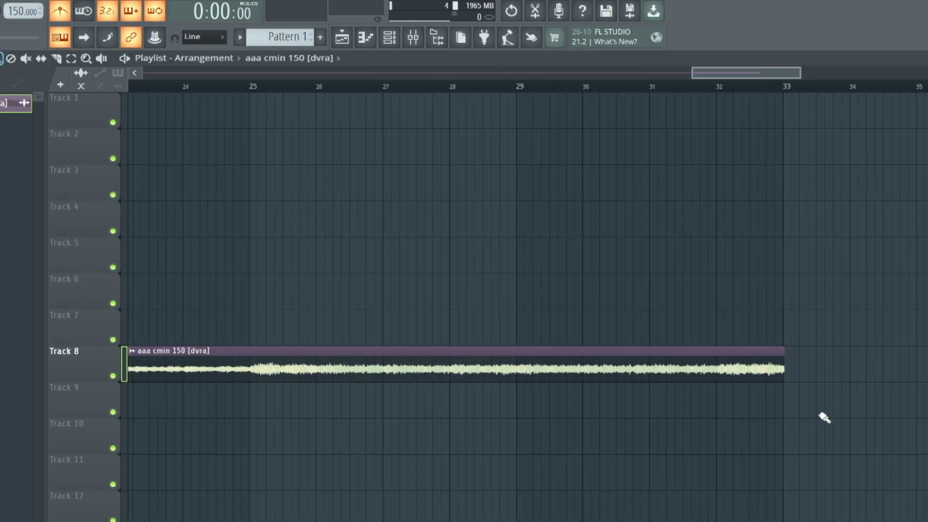
scroll(778, 411, up, 4)
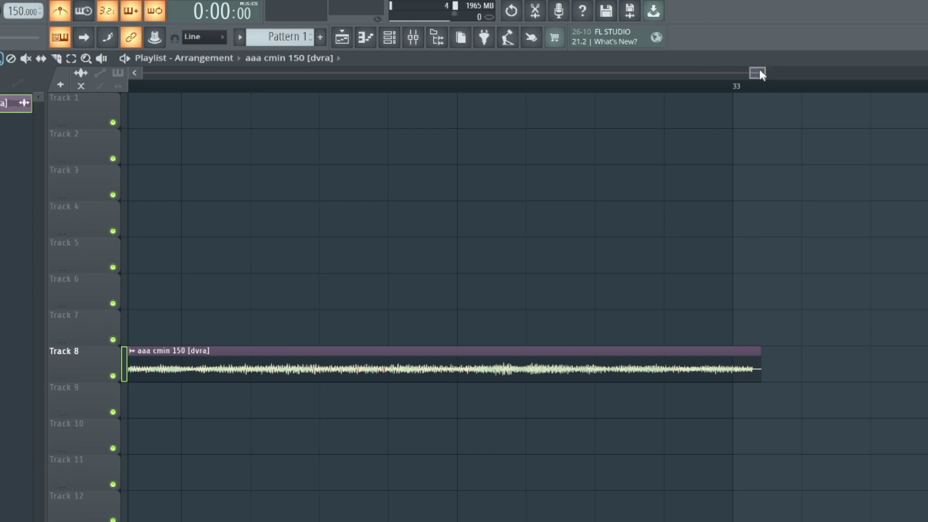
scroll(760, 73, up, 1)
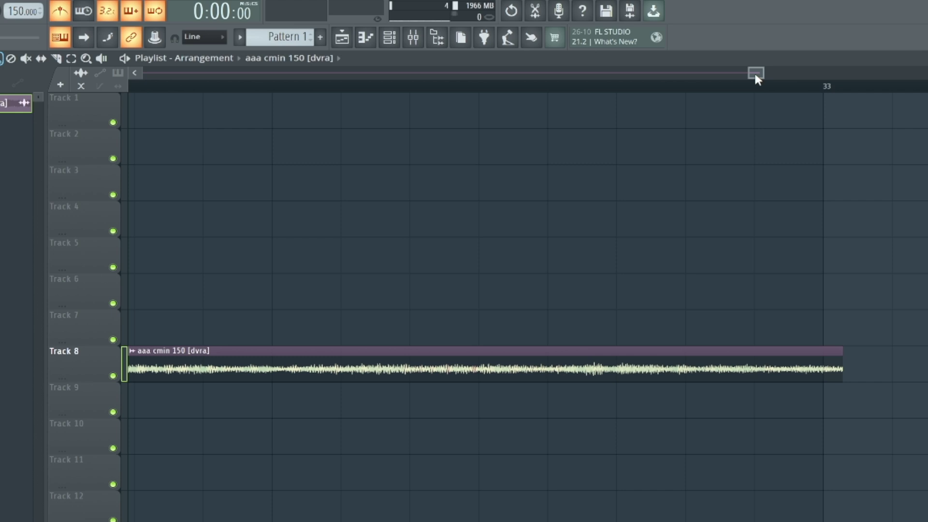
Snap the aaa cmin 150 [dvra] clip on Track 8 so it starts exactly at bar 1
drag(756, 79, 124, 277)
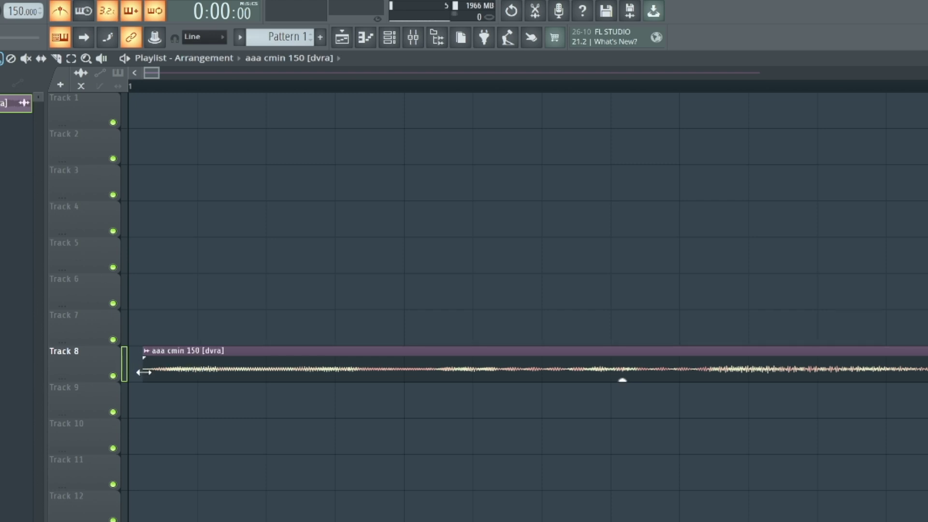
drag(200, 372, 164, 372)
scroll(338, 384, down, 5)
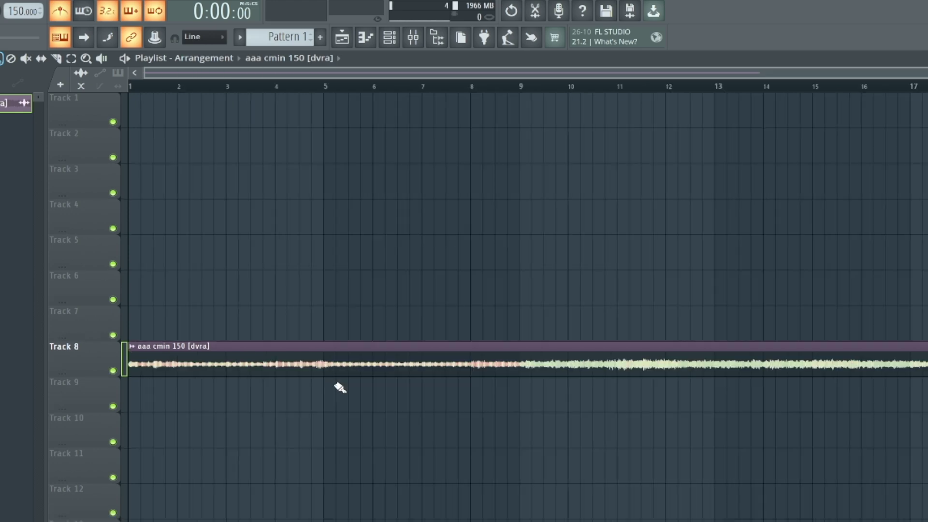
scroll(567, 380, down, 1)
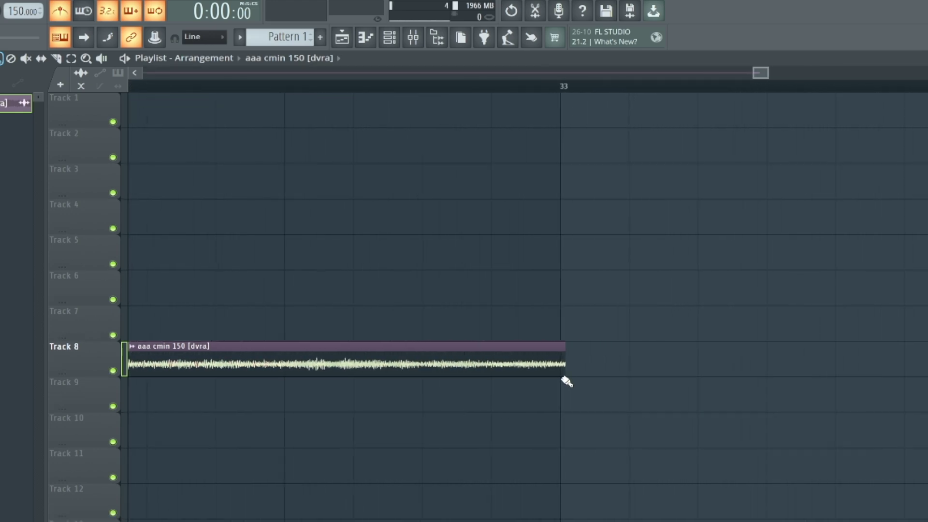
drag(759, 77, 159, 73)
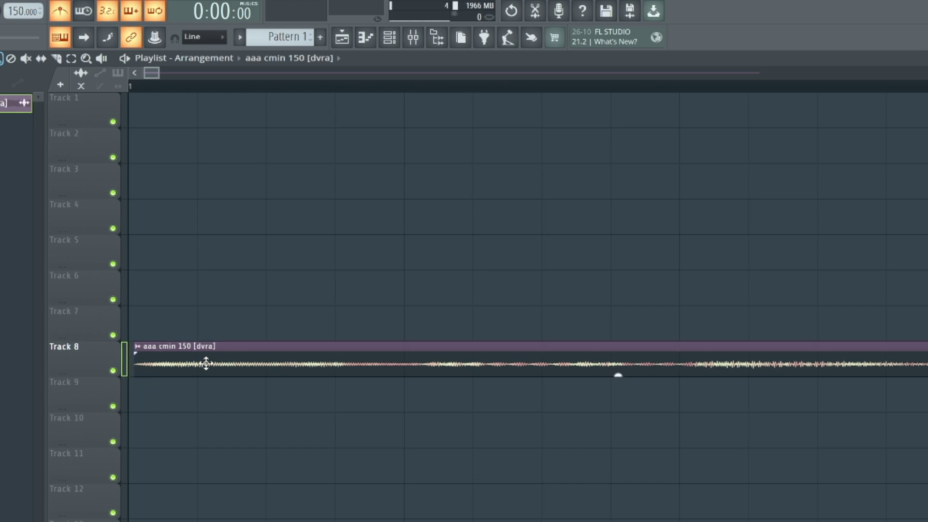
scroll(425, 392, down, 8)
scroll(795, 388, down, 2)
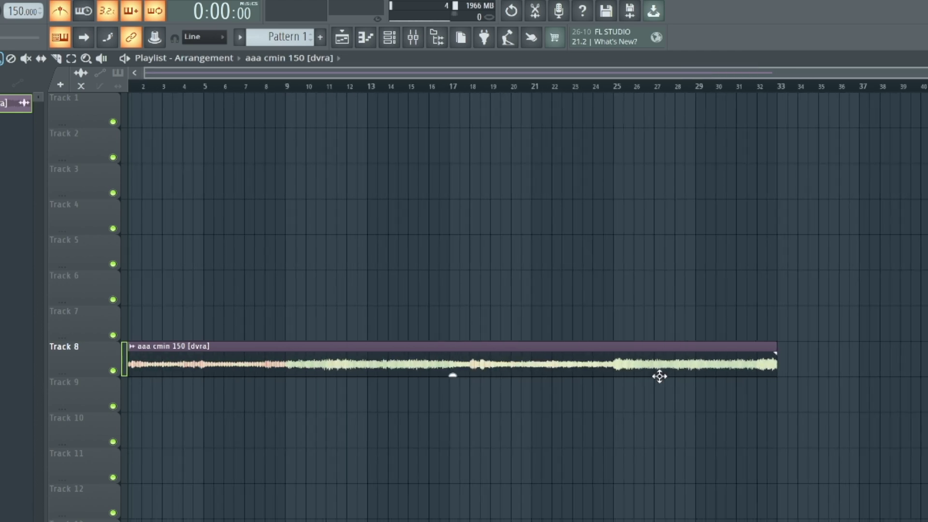
Switch the aaa cmin 150 [dvra] clip to Stretch mode and link it to mixer insert 2
double_click(629, 365)
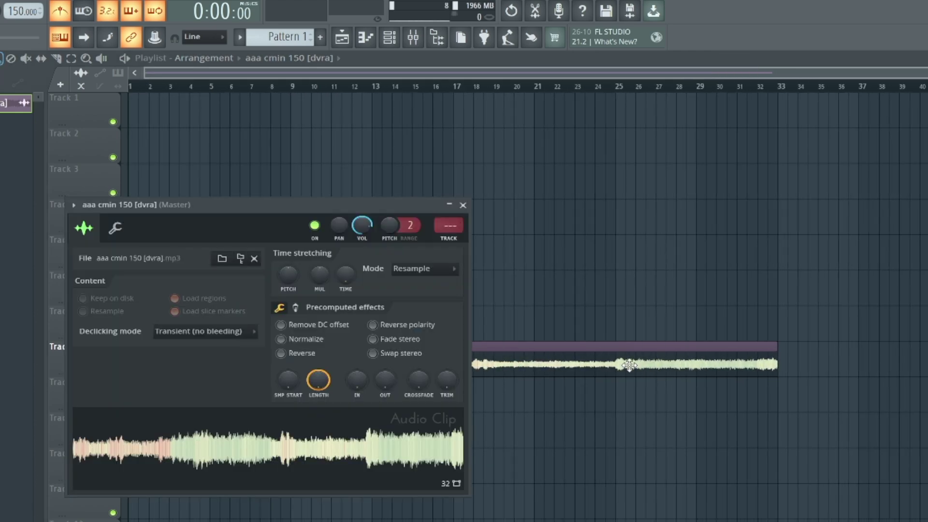
click(421, 270)
click(409, 308)
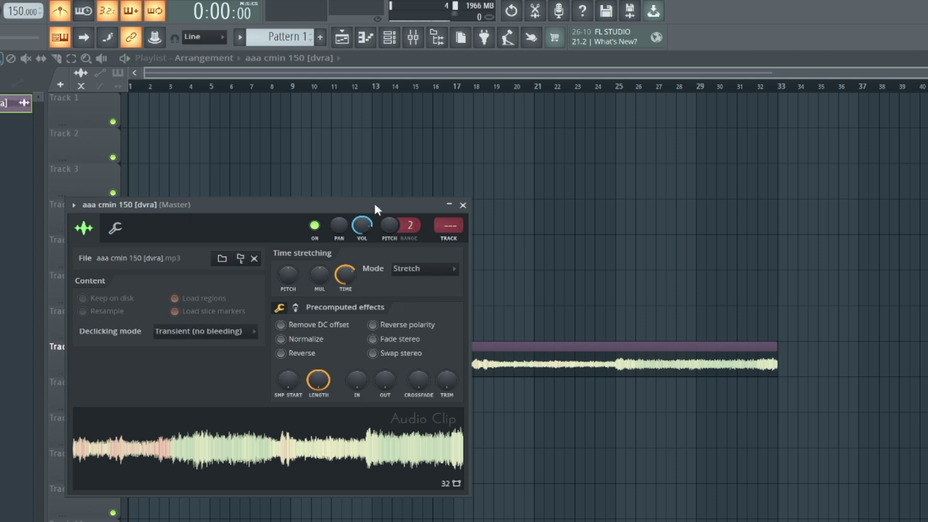
key(ctrl+l)
key(F12)
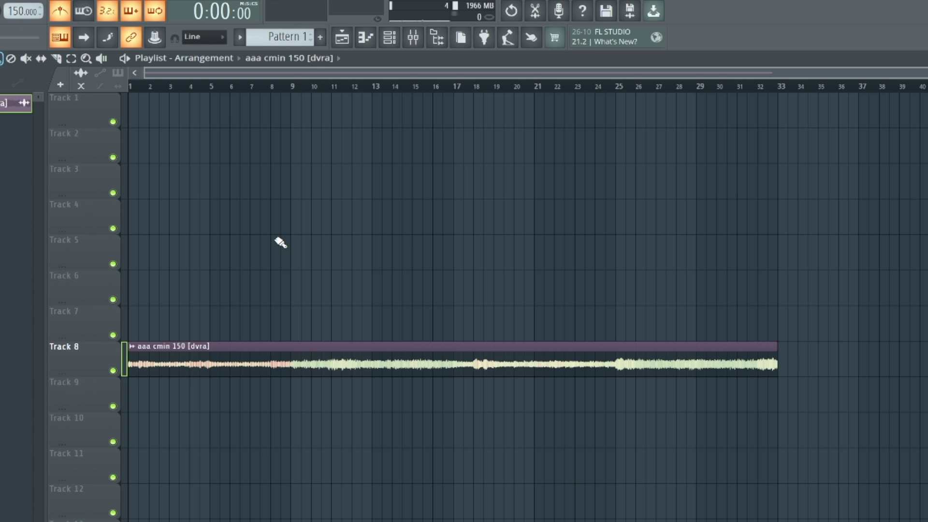
Play the clip, zoom to bar 33, and snap its right edge exactly onto bar 33
scroll(230, 145, up, 10)
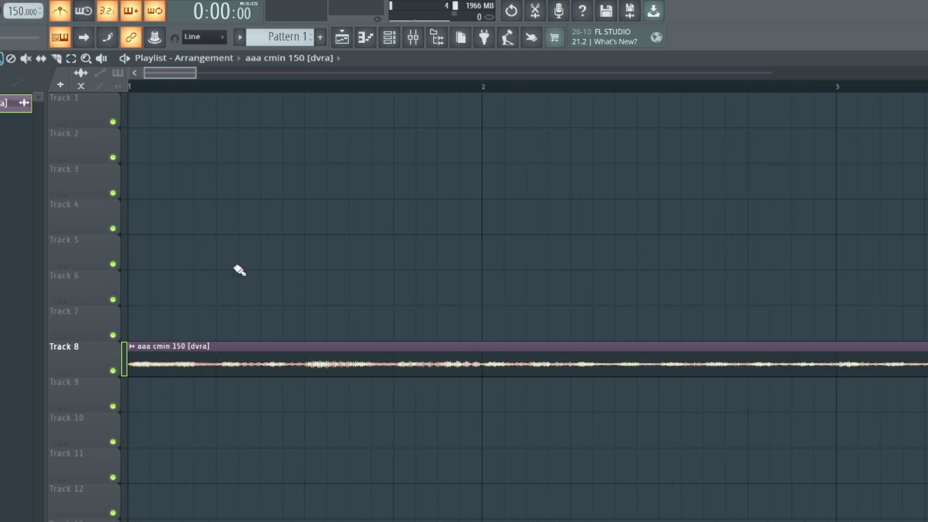
key(space)
key(space)
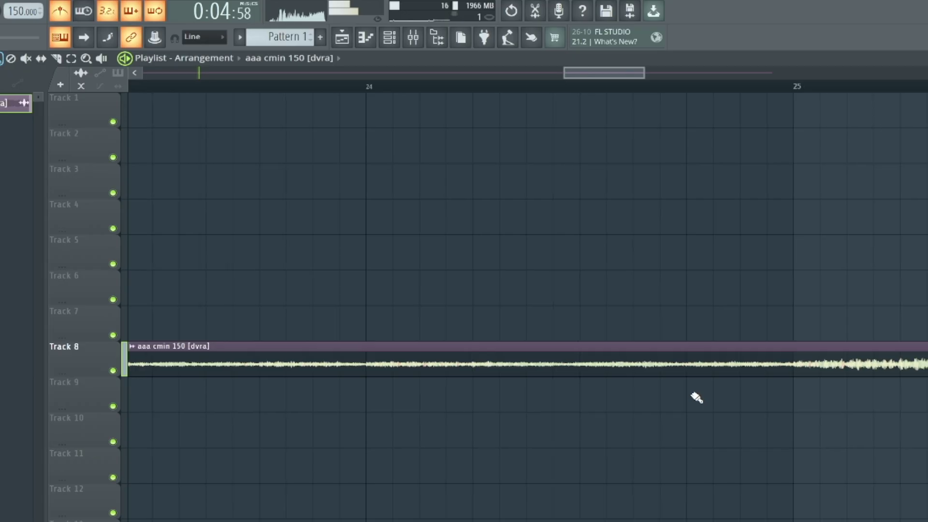
scroll(696, 394, down, 3)
scroll(773, 398, up, 8)
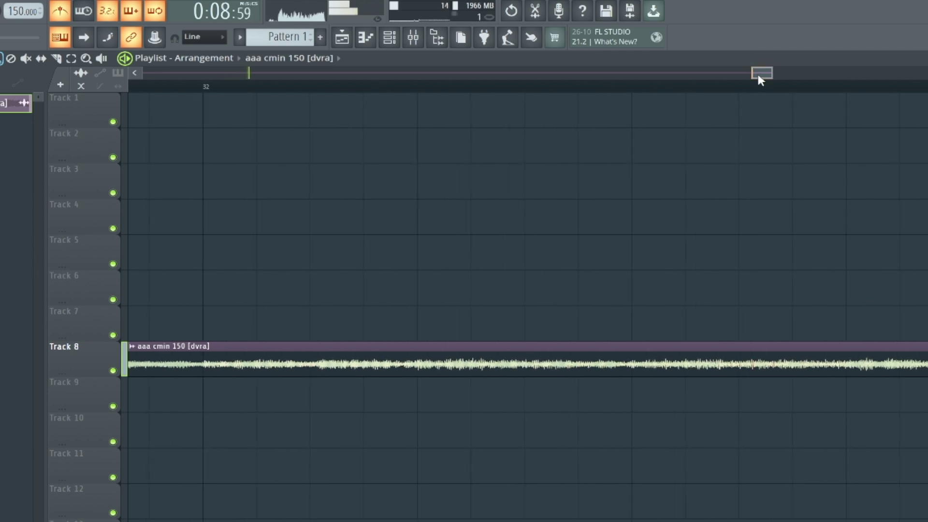
drag(762, 73, 775, 86)
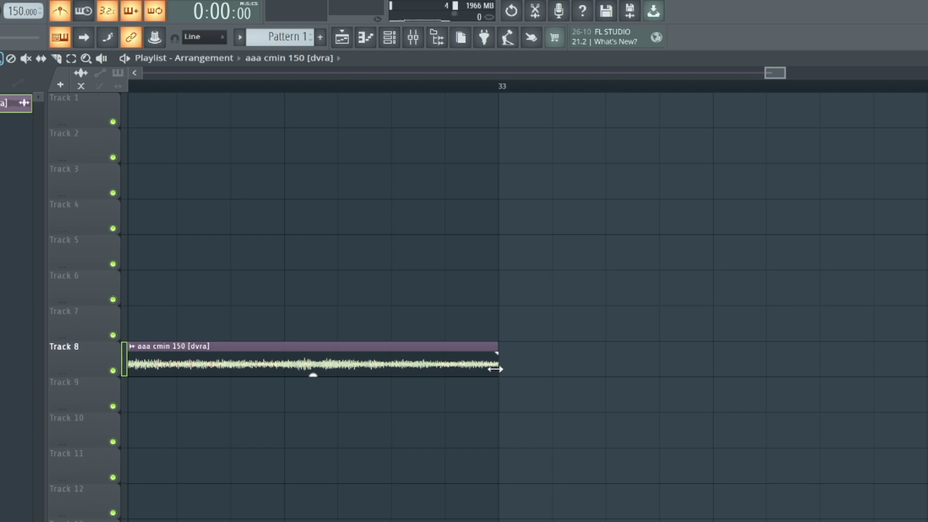
drag(494, 369, 496, 370)
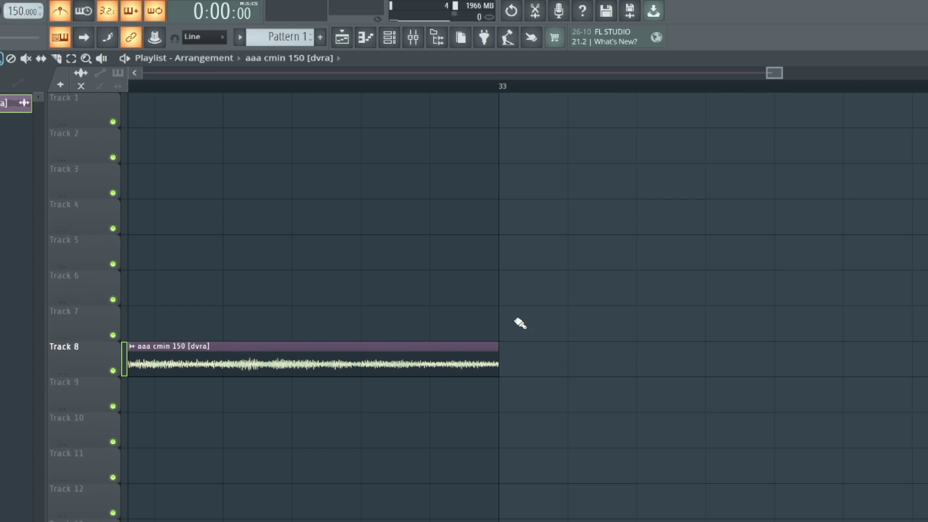
Play from bar 1, zooming the playlist to follow the aaa cmin 150 [dvra] clip on Track 8
scroll(492, 332, up, 2)
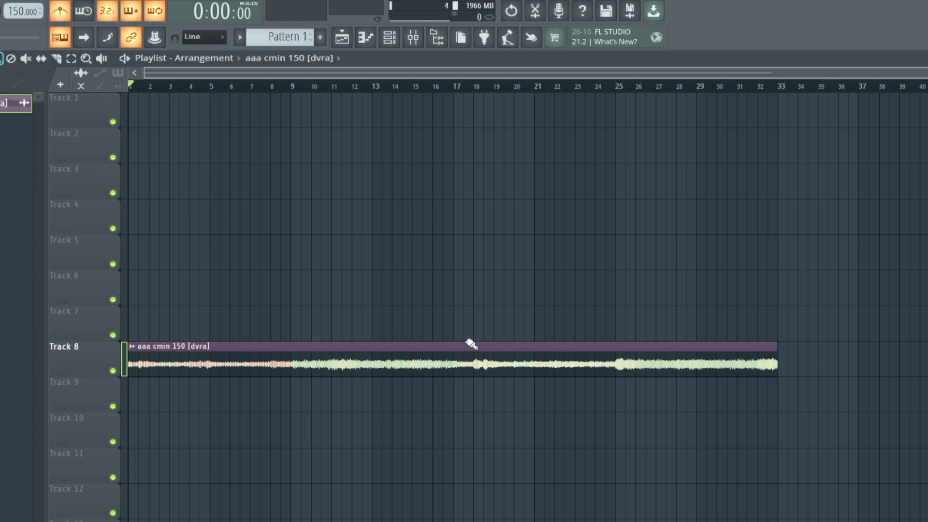
key(space)
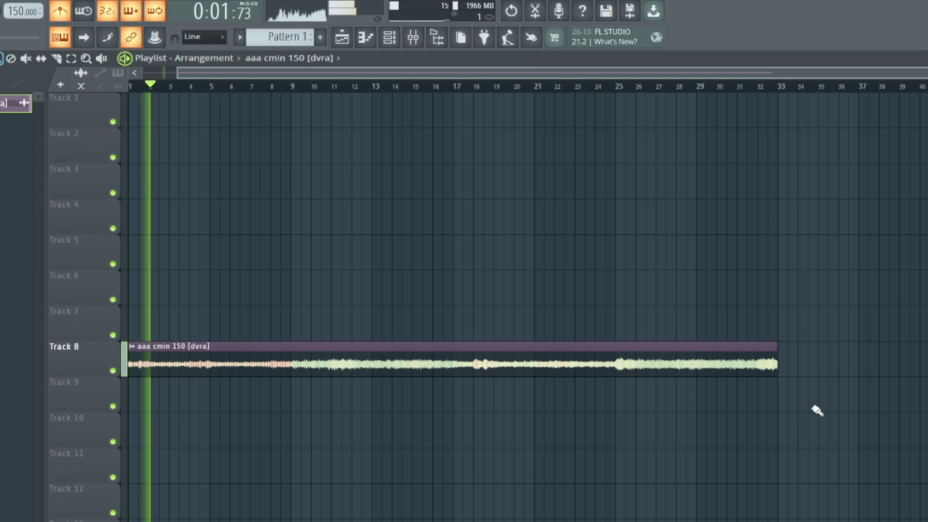
scroll(816, 407, up, 8)
scroll(328, 401, down, 4)
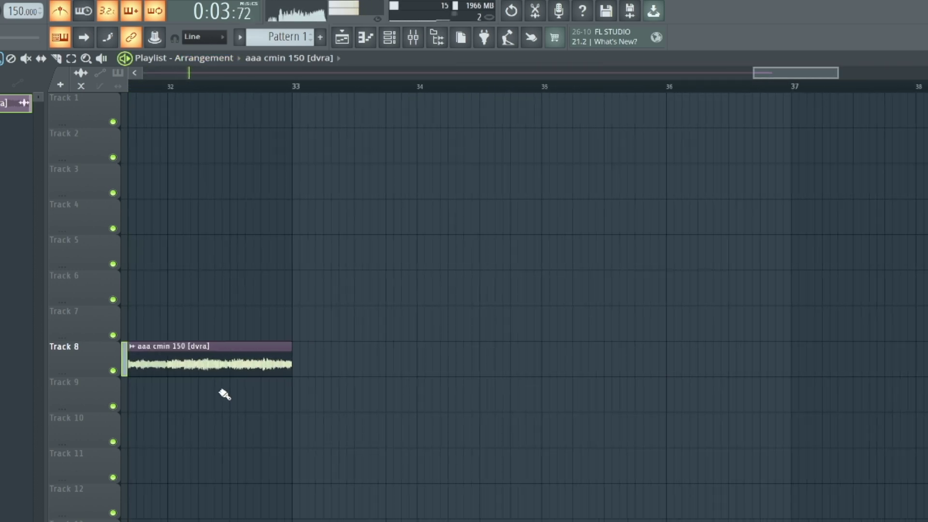
scroll(321, 392, up, 5)
scroll(377, 391, up, 1)
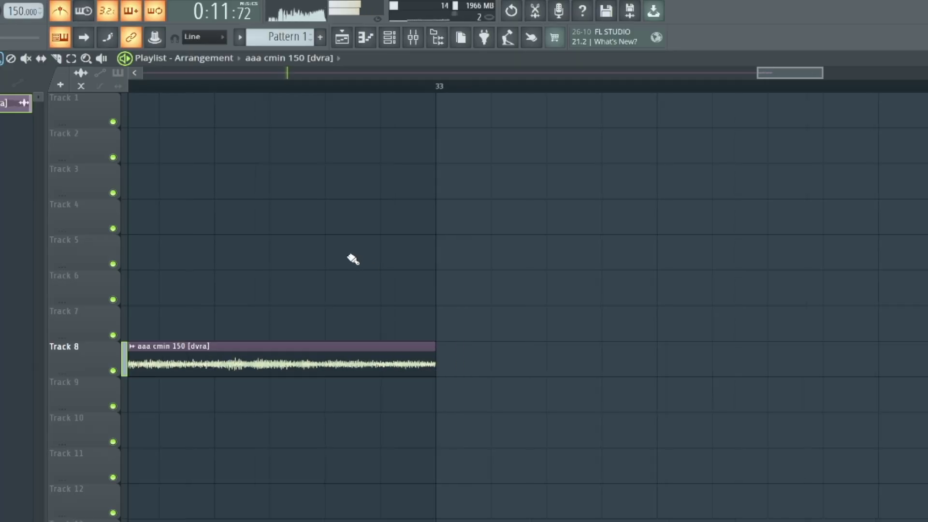
scroll(345, 260, down, 4)
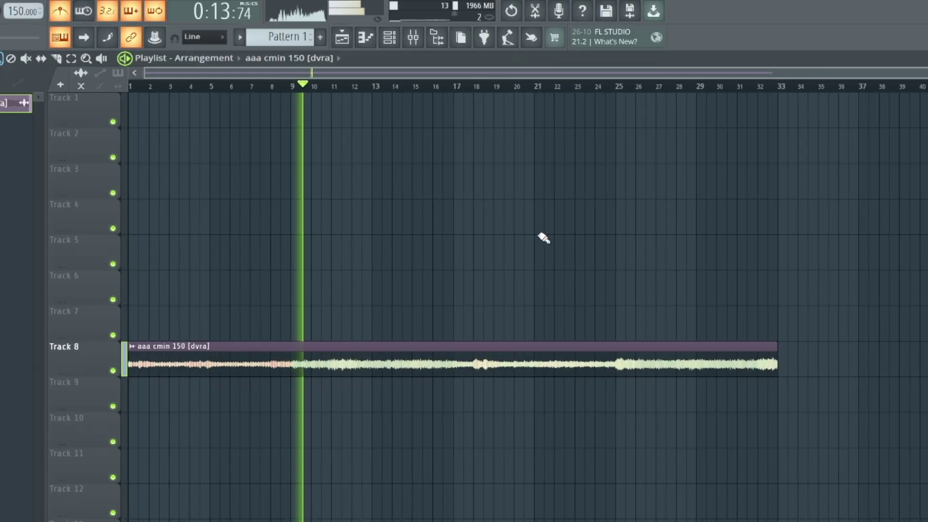